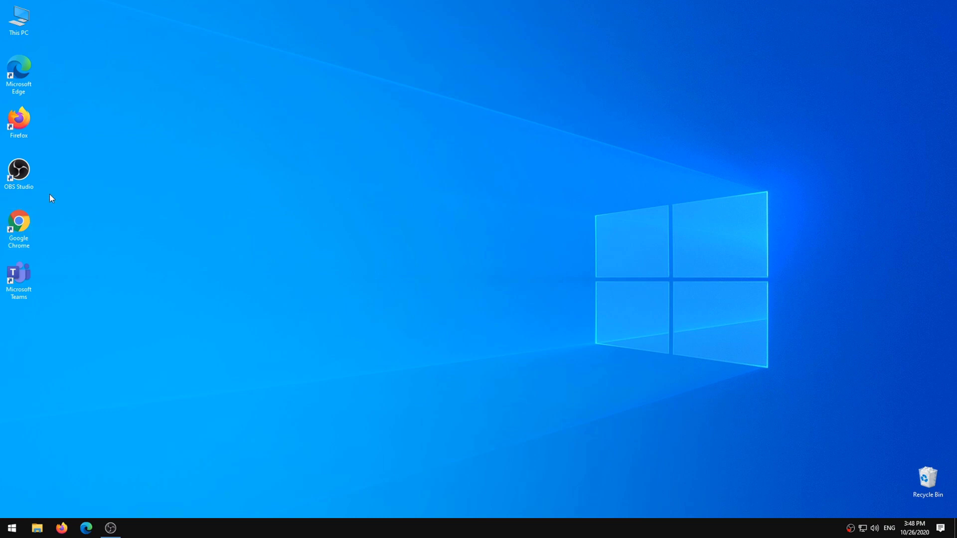
# Step: Launch Google Chrome and run a Google search for 'bluestacks'
pyautogui.doubleClick(19, 219)
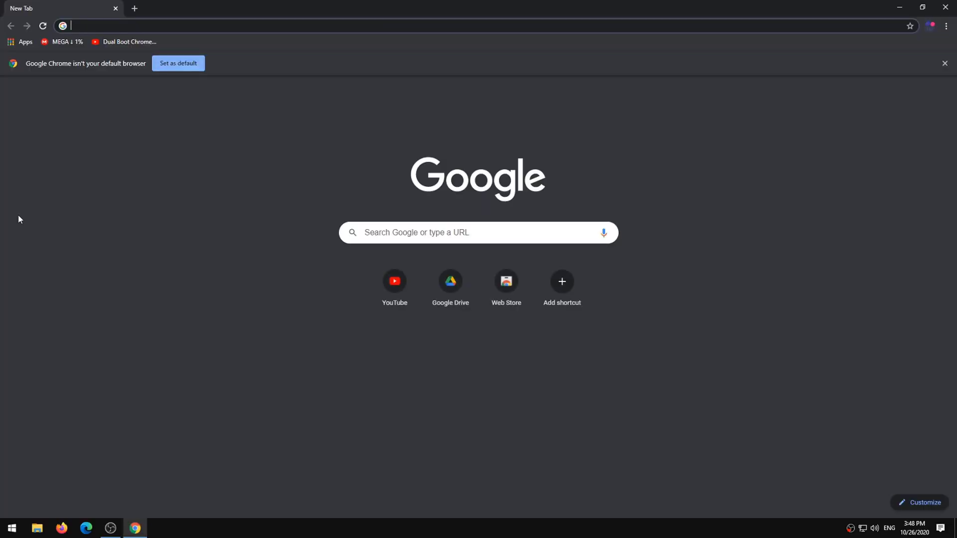
pyautogui.write('b')
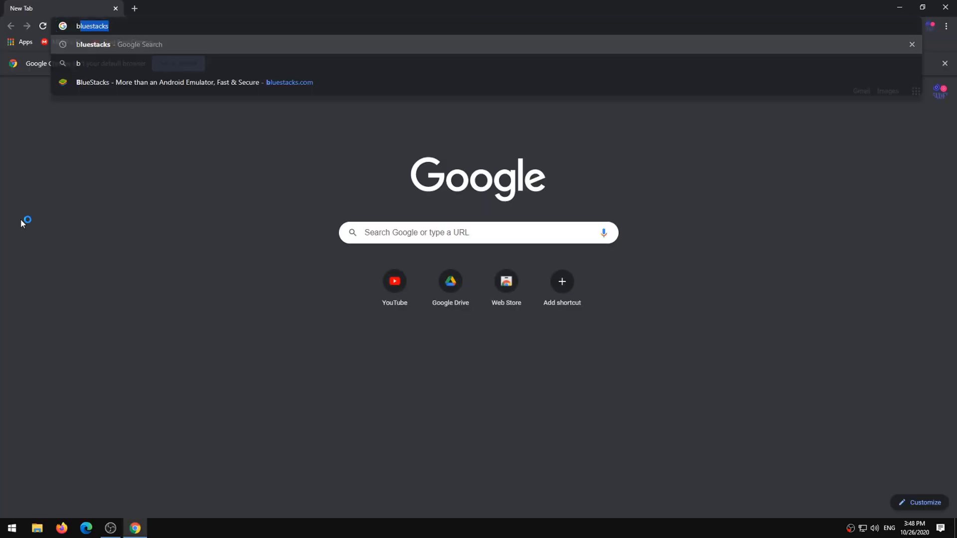
pyautogui.write('luesta')
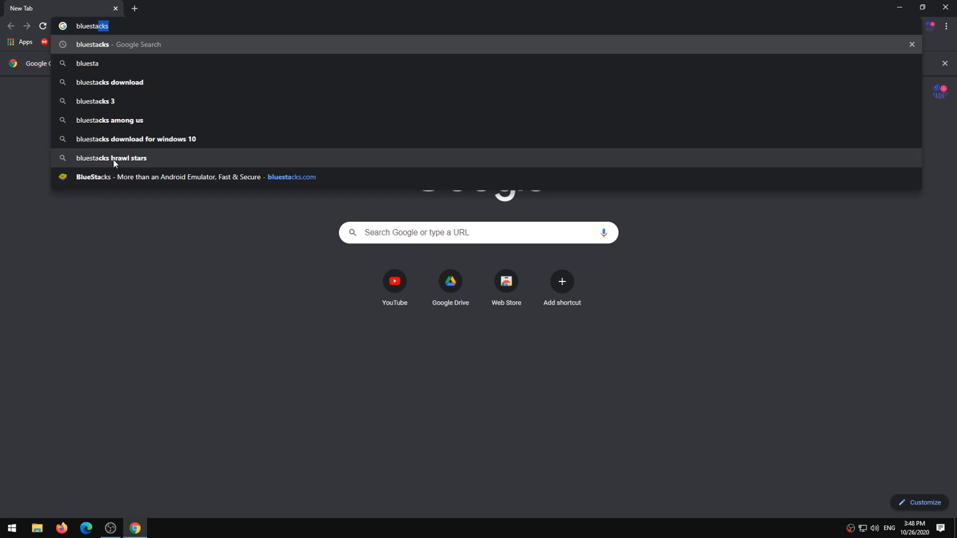
pyautogui.click(86, 46)
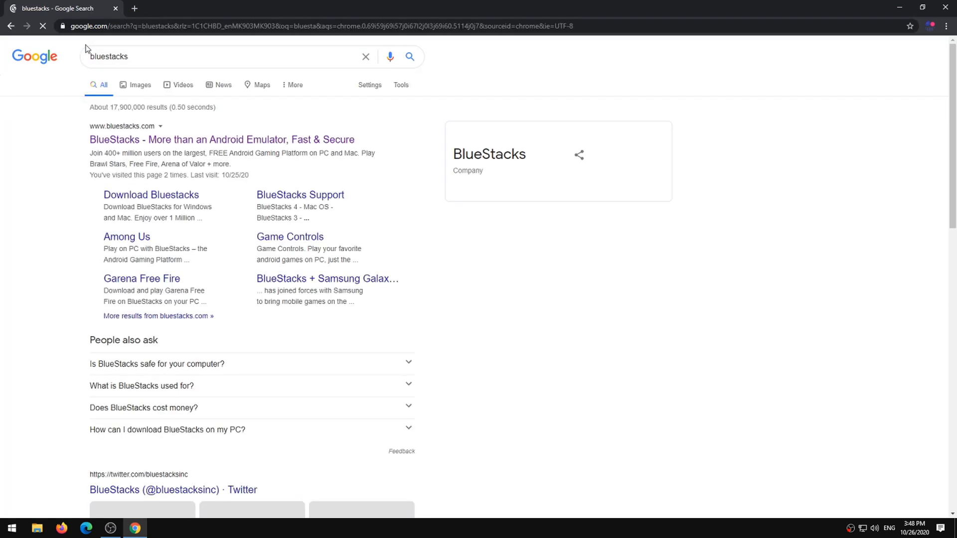
# Step: Download the BlueStacks installer from bluestacks.com and run the downloaded .exe
pyautogui.click(129, 143)
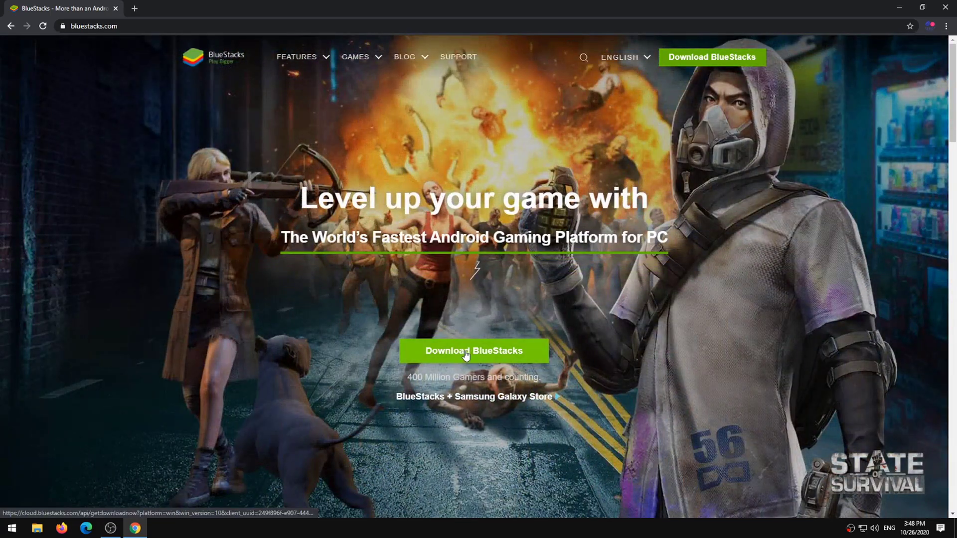
pyautogui.click(466, 351)
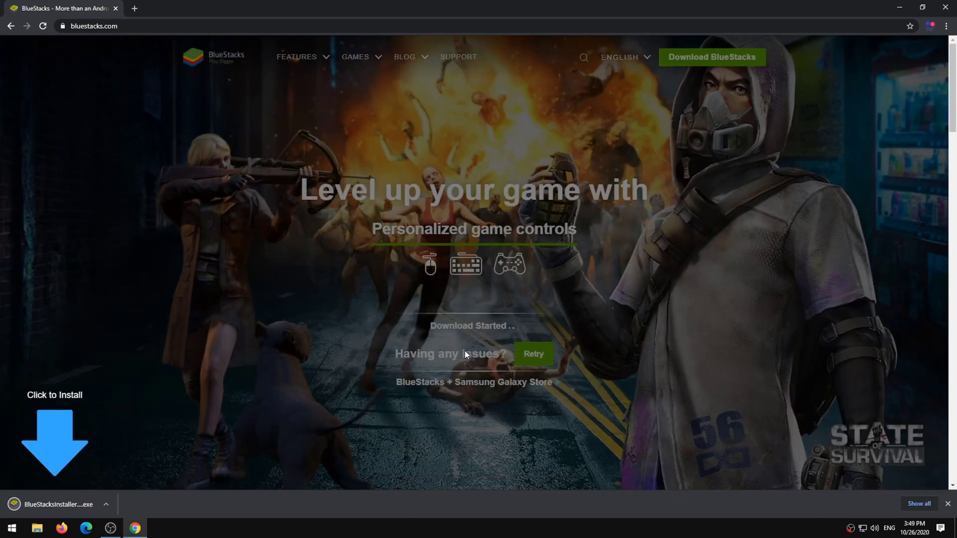
pyautogui.click(72, 503)
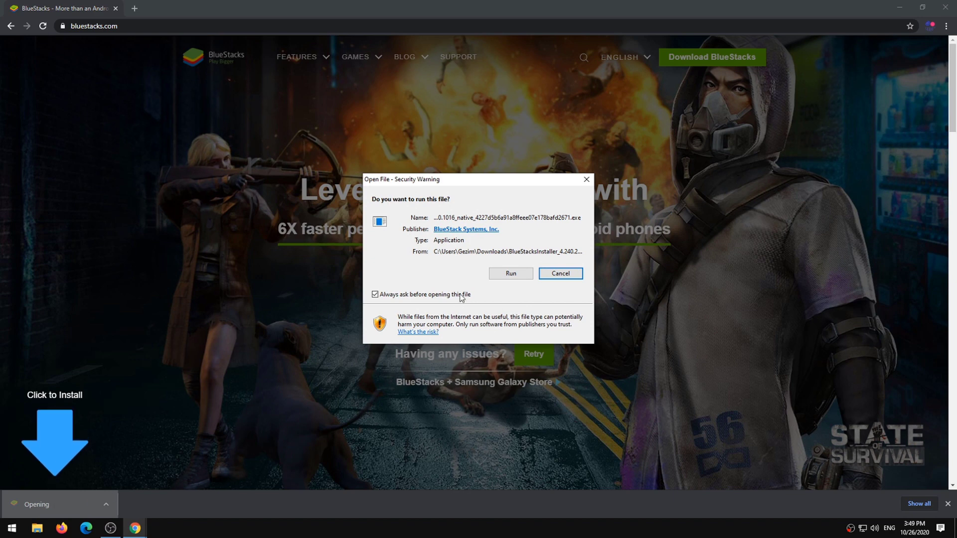
pyautogui.click(496, 275)
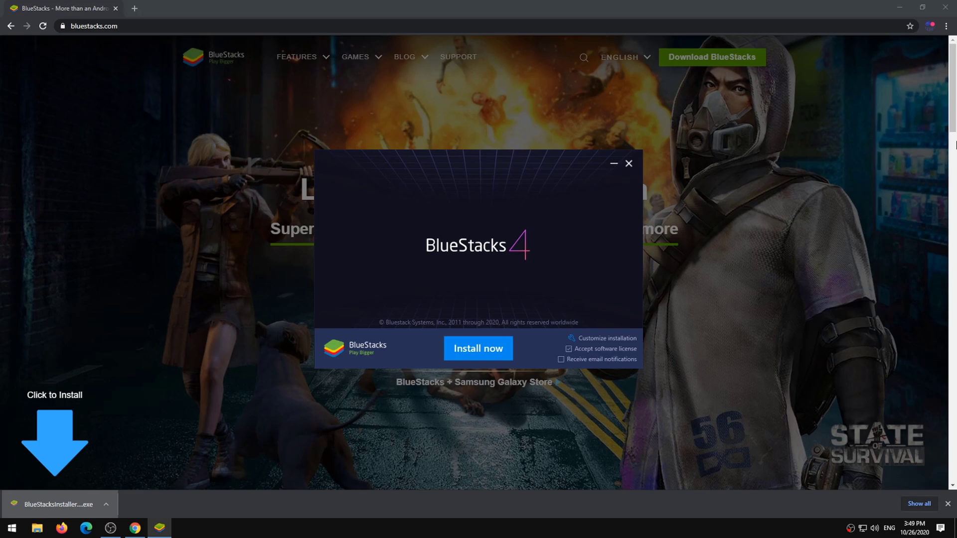
# Step: Close Chrome and install BlueStacks 4 from its setup window
pyautogui.click(946, 7)
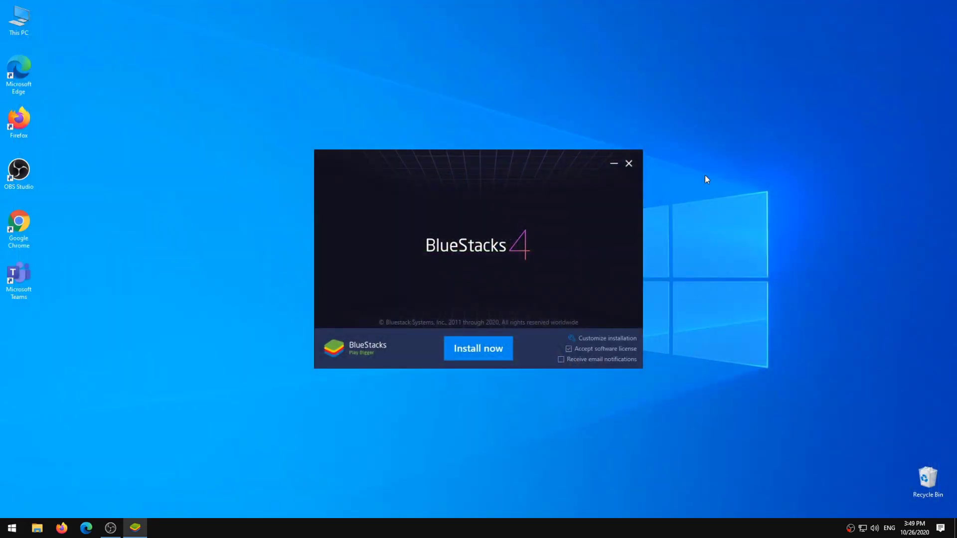
pyautogui.click(491, 355)
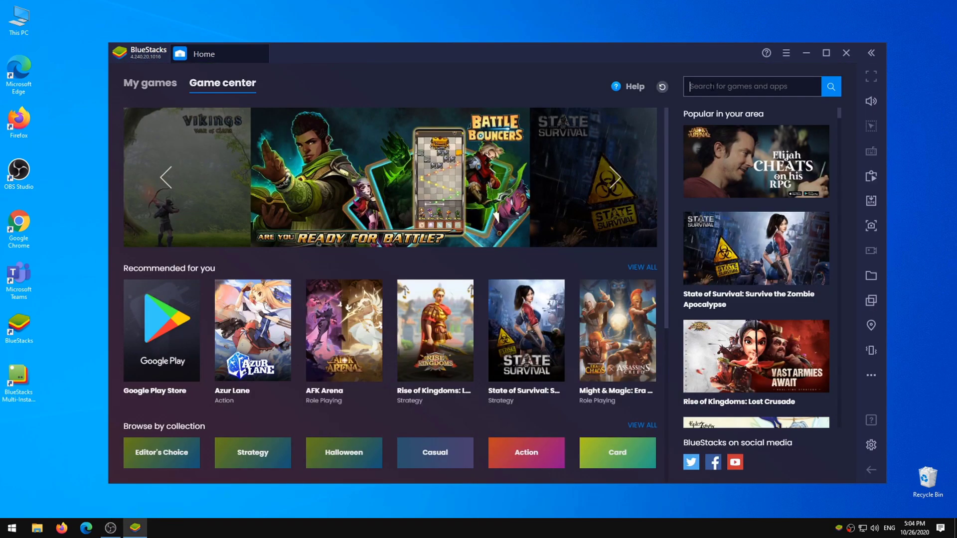
# Step: Search the Game center for 'amoung us' and choose Install on the Among Us result
pyautogui.click(712, 86)
pyautogui.write('c')
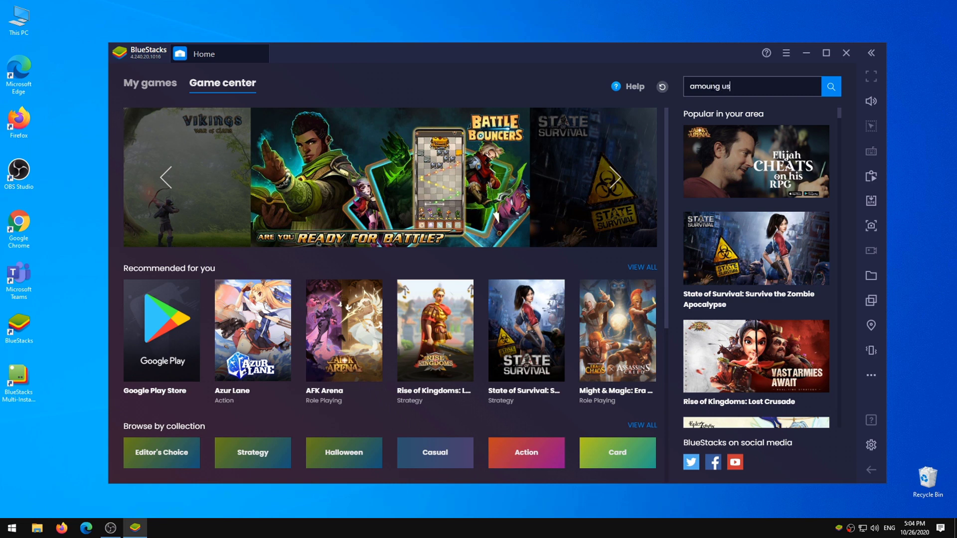
pyautogui.press('Return')
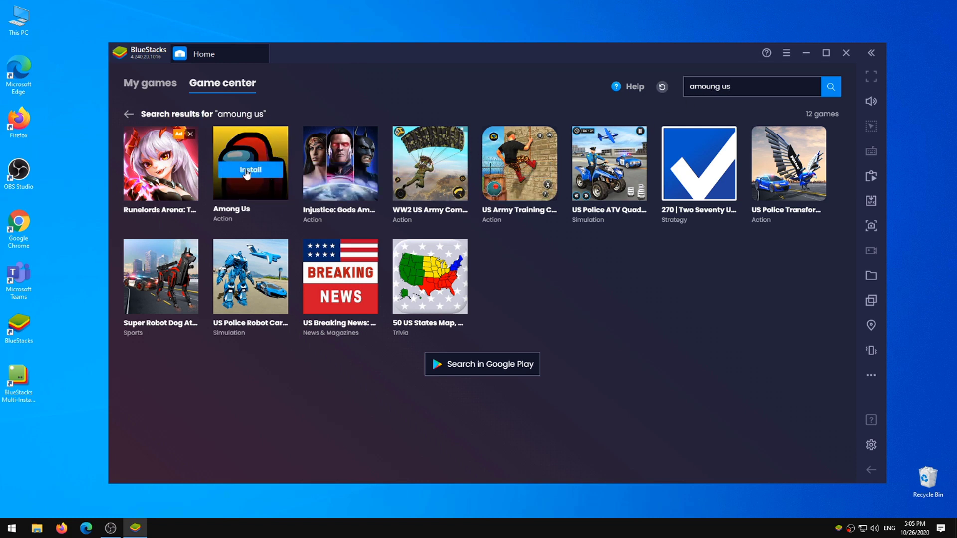
pyautogui.click(246, 172)
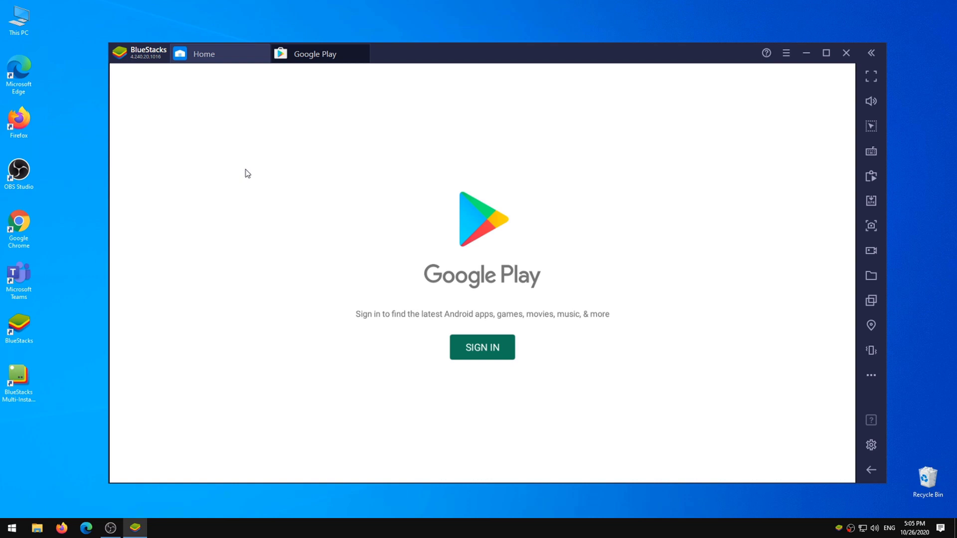
# Step: Sign in to Google Play with the account e-mail and password, and accept the terms
pyautogui.click(469, 348)
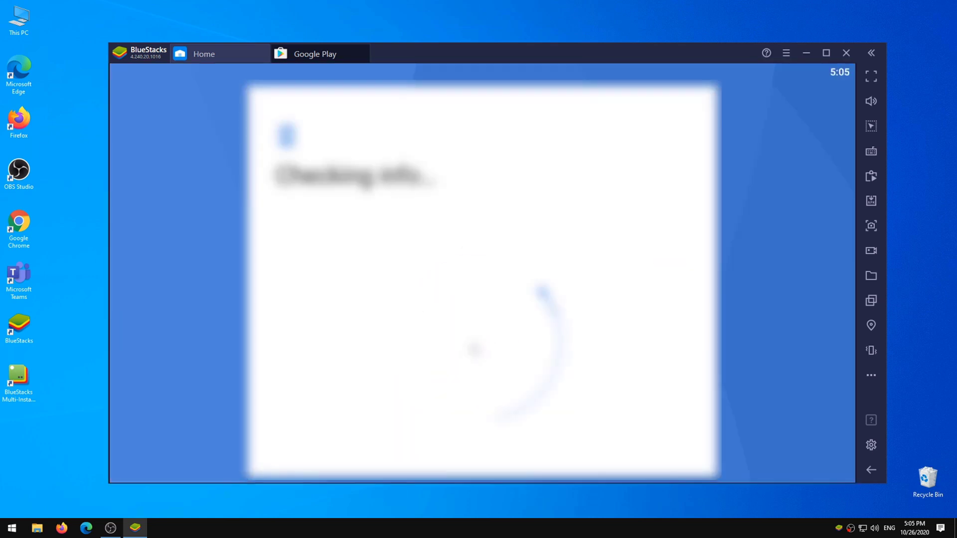
pyautogui.click(436, 235)
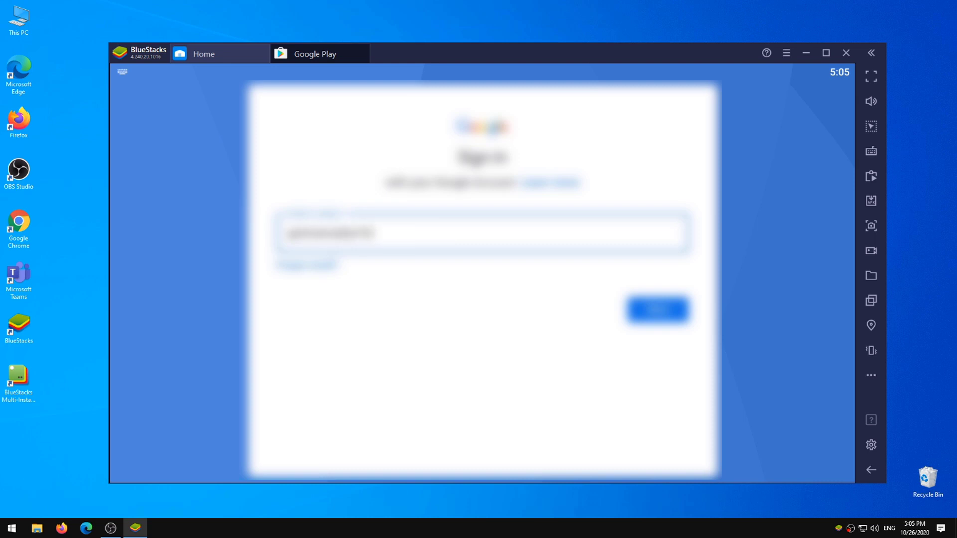
pyautogui.press('Return')
pyautogui.write('*********')
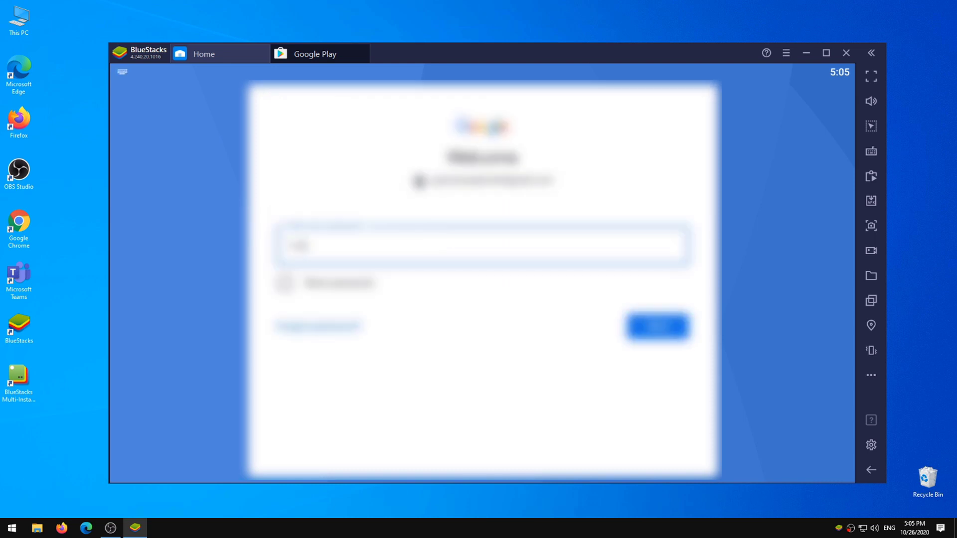
pyautogui.press('Return')
pyautogui.click(649, 365)
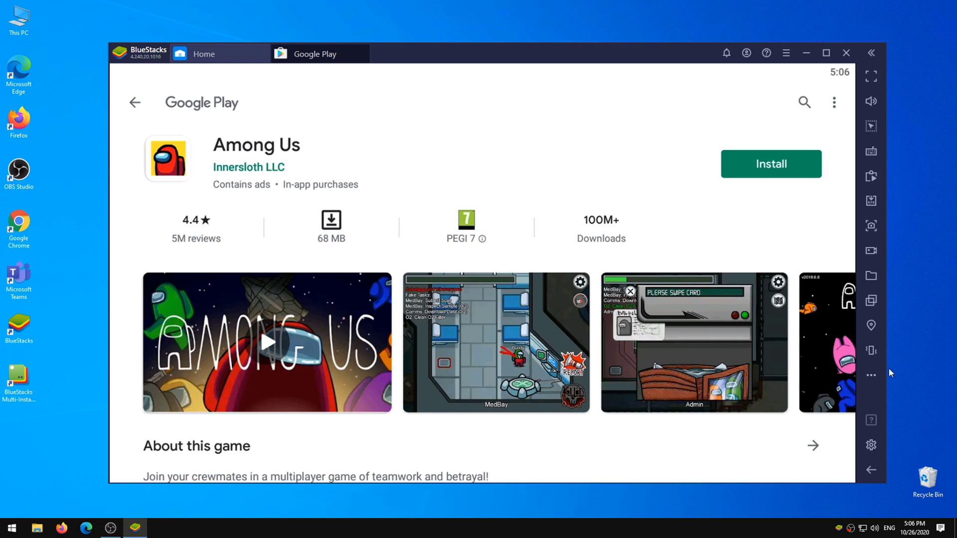
# Step: Install Among Us from Google Play, then close the Google Play tab
pyautogui.click(758, 169)
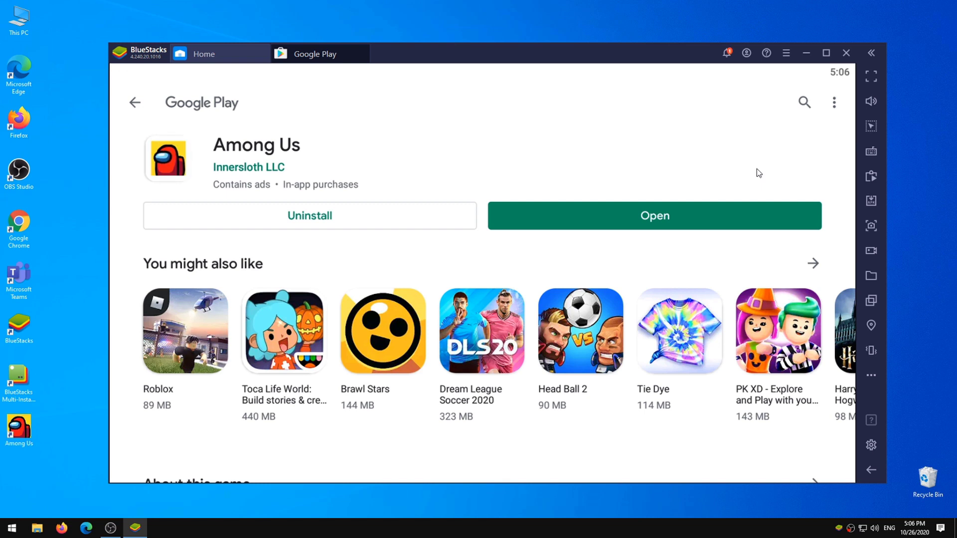
pyautogui.click(365, 49)
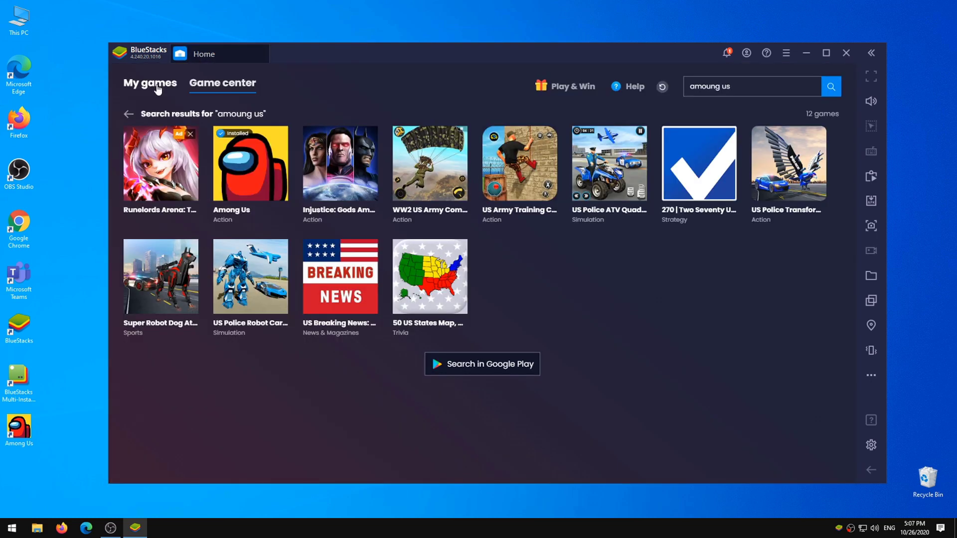
# Step: Launch Among Us from My games and dismiss the controls tutorial and fullscreen tips
pyautogui.click(158, 85)
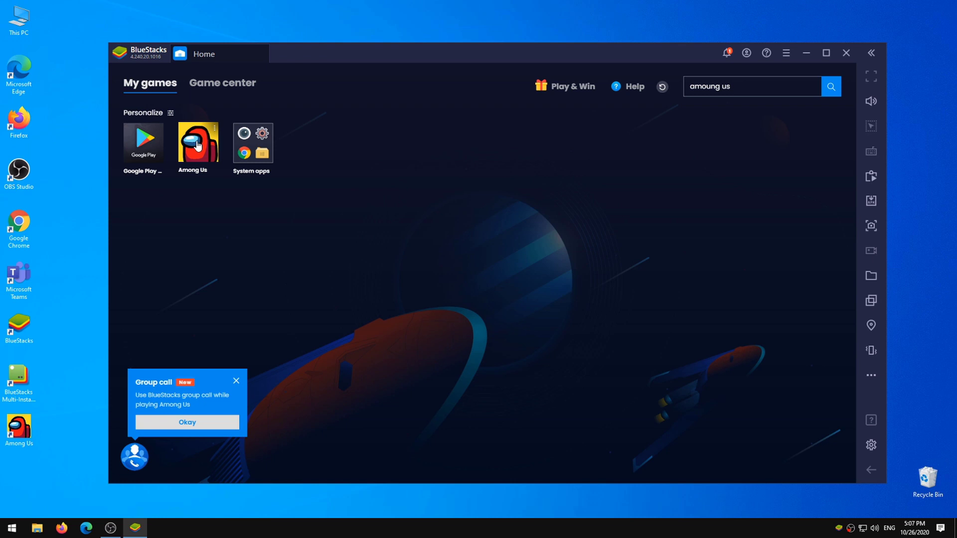
pyautogui.click(198, 145)
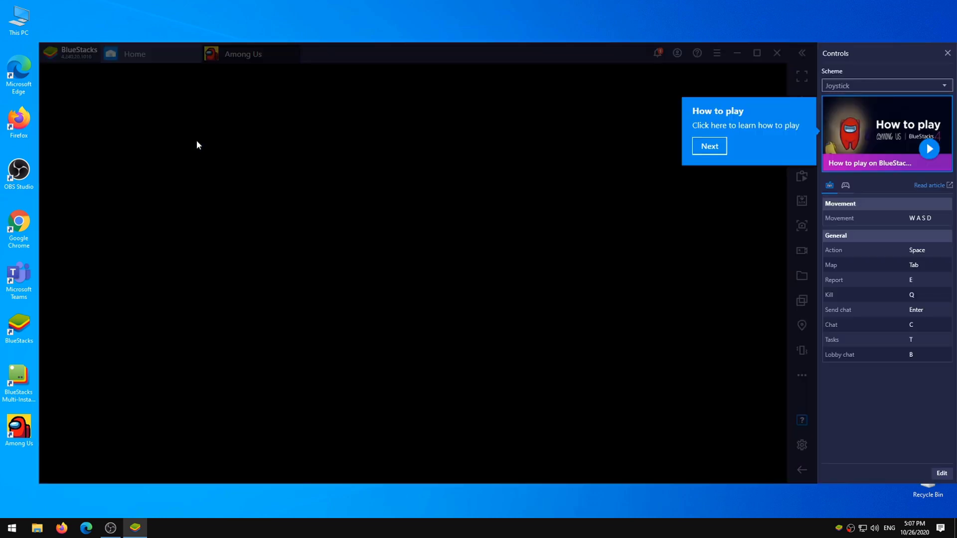
pyautogui.click(710, 147)
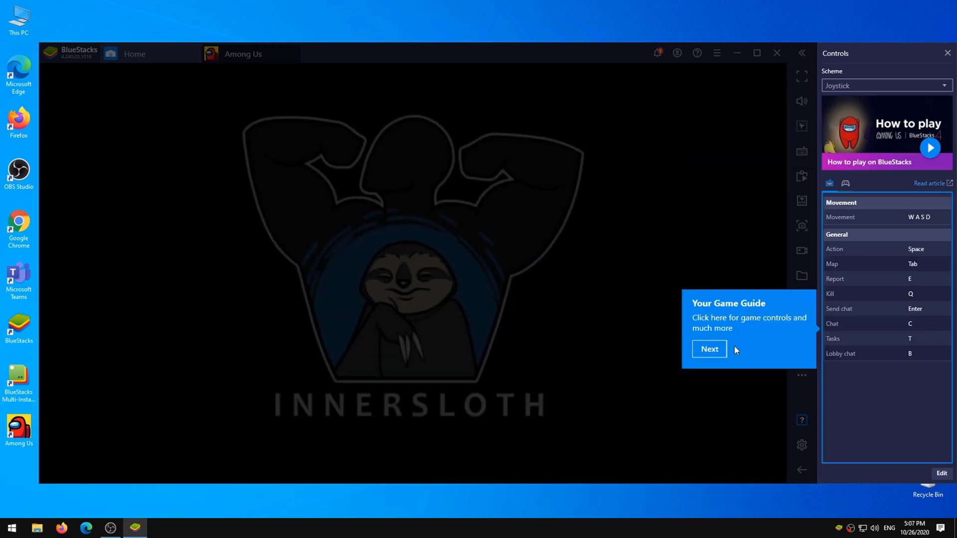
pyautogui.click(709, 349)
pyautogui.click(687, 193)
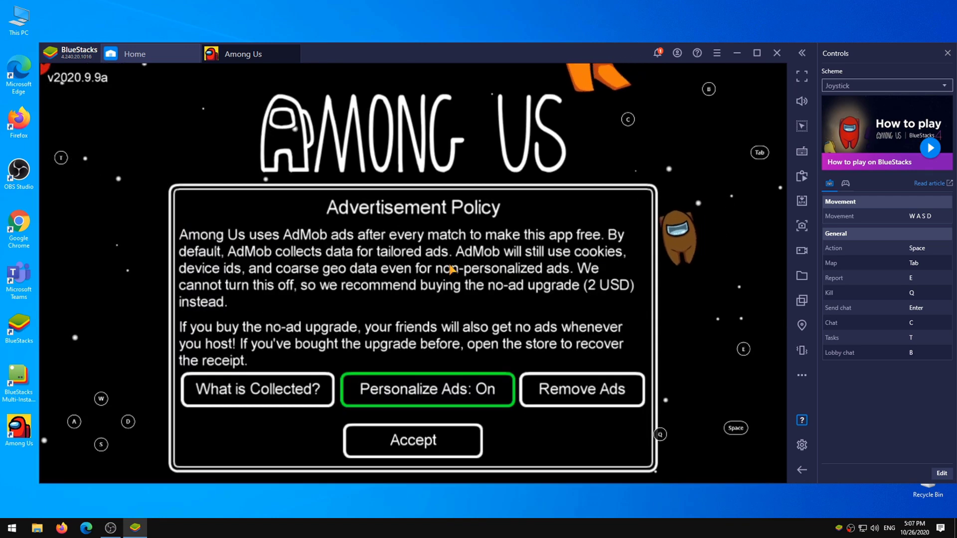
# Step: Accept the ad policy, close Announcements, and go to the ONLINE menu
pyautogui.click(420, 439)
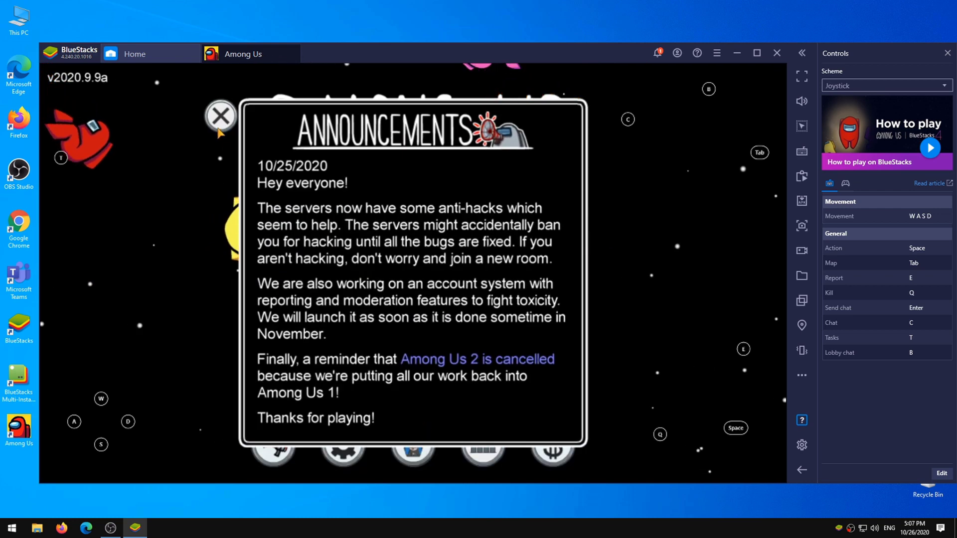
pyautogui.click(221, 116)
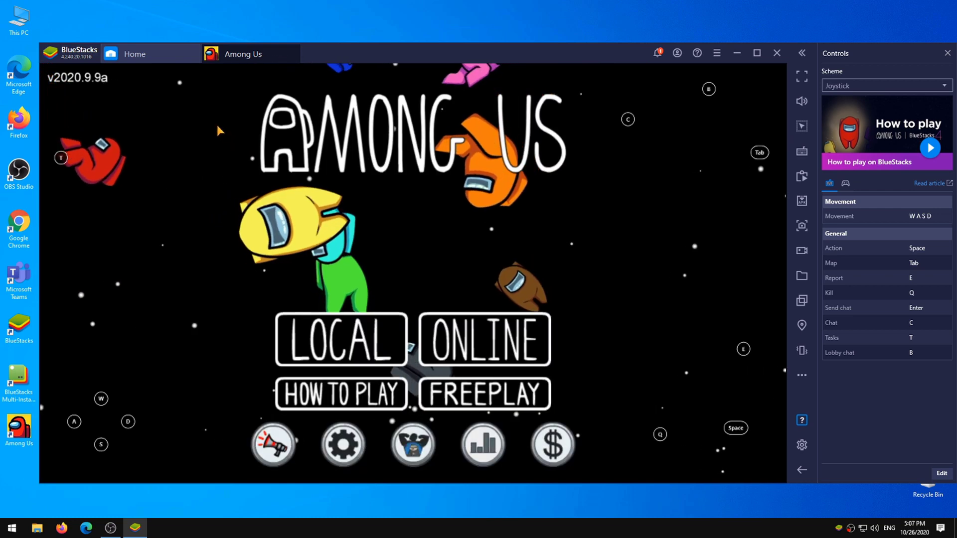
pyautogui.click(454, 335)
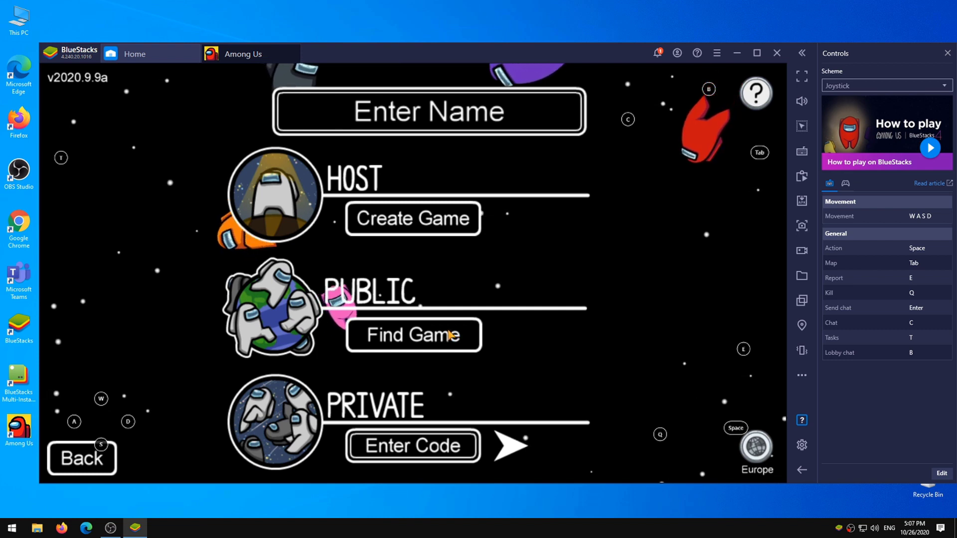
# Step: Replace the player name with 'hgfhf' and confirm it
pyautogui.click(441, 124)
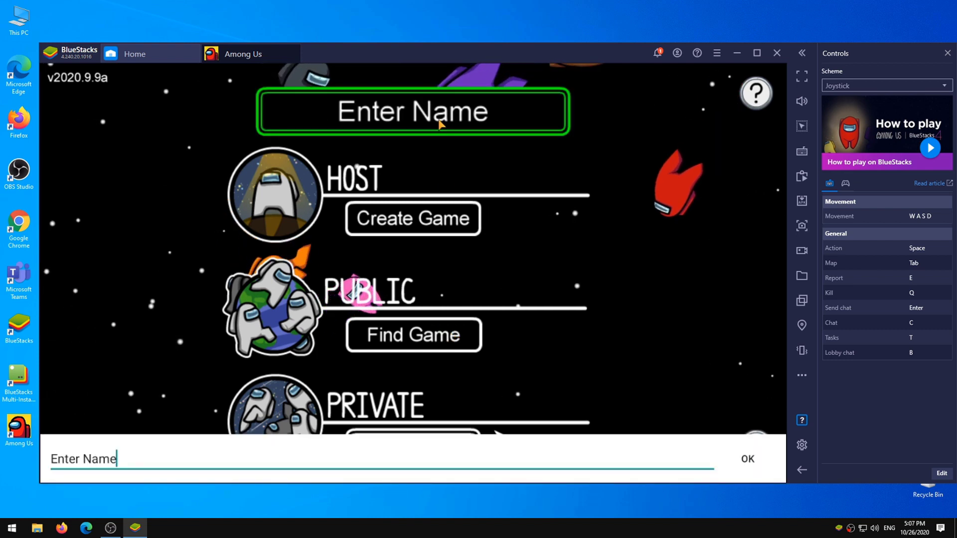
pyautogui.press('BackSpace')
pyautogui.press('BackSpace')
pyautogui.press('BackSpace')
pyautogui.press('BackSpace')
pyautogui.press('BackSpace')
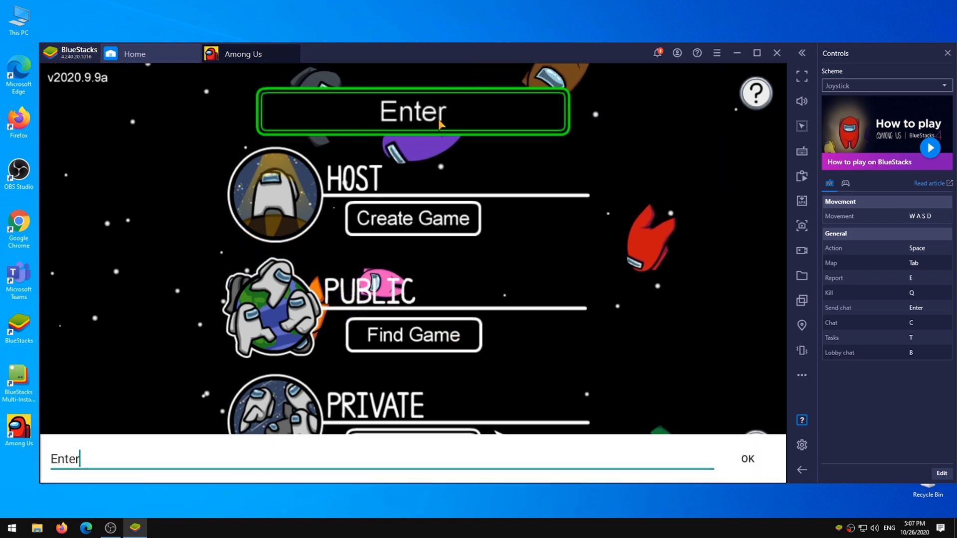
pyautogui.press('BackSpace')
pyautogui.press('BackSpace')
pyautogui.press('BackSpace')
pyautogui.press('BackSpace')
pyautogui.press('BackSpace')
pyautogui.write('hgfhf')
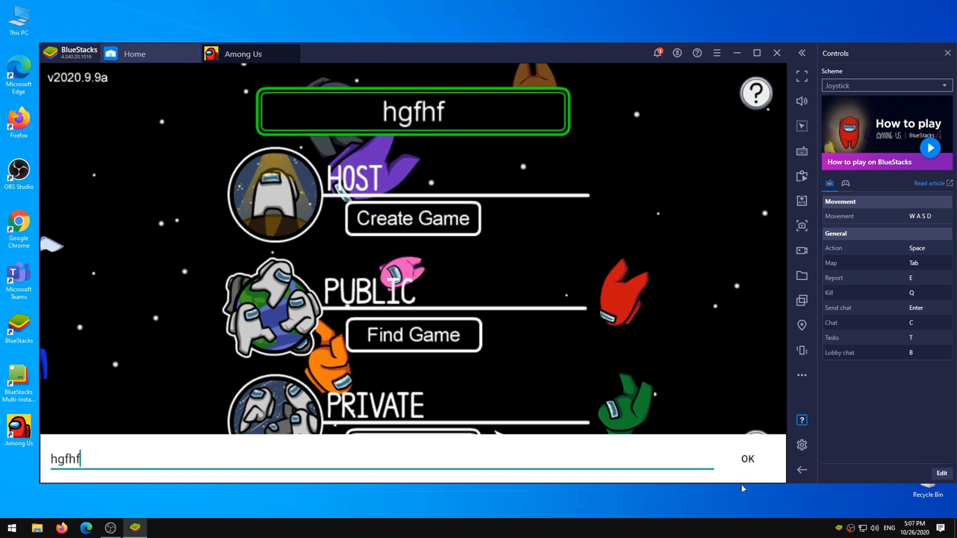
pyautogui.click(748, 459)
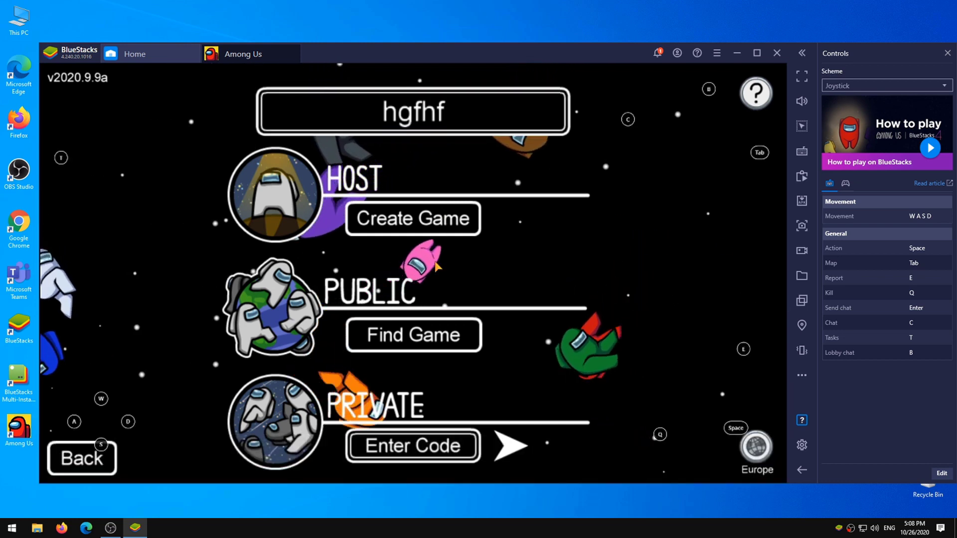
# Step: Join a 2/10 public lobby after a full one fails, then walk the character with D and S
pyautogui.click(429, 332)
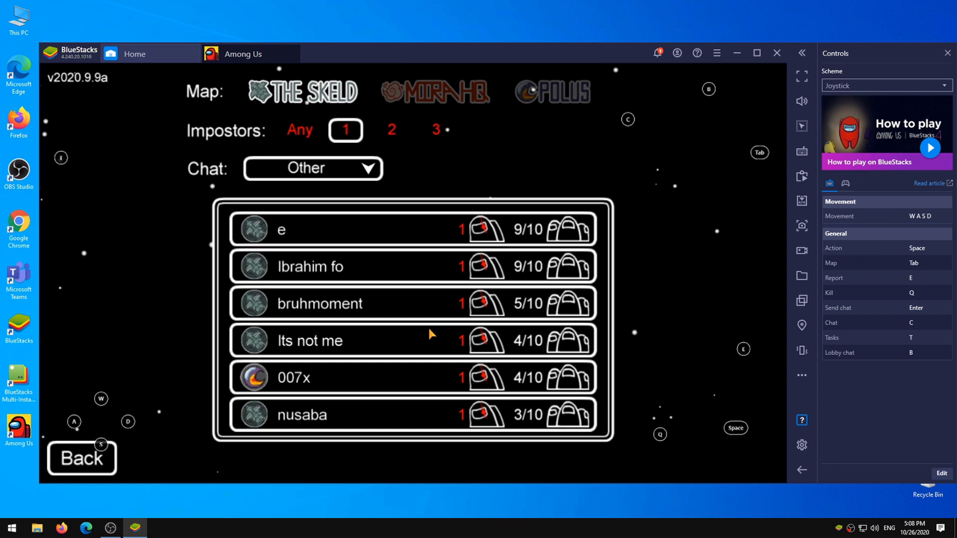
pyautogui.click(370, 349)
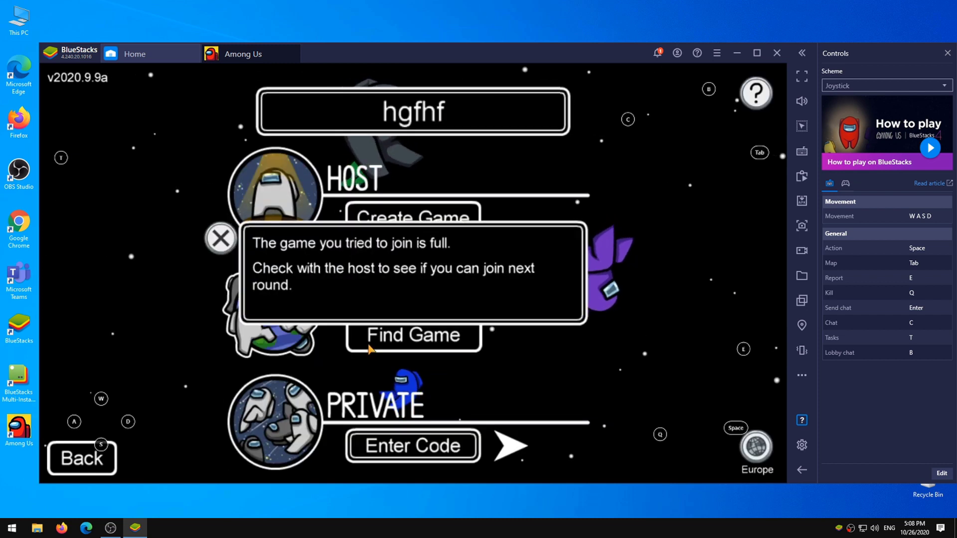
pyautogui.click(220, 239)
pyautogui.click(394, 336)
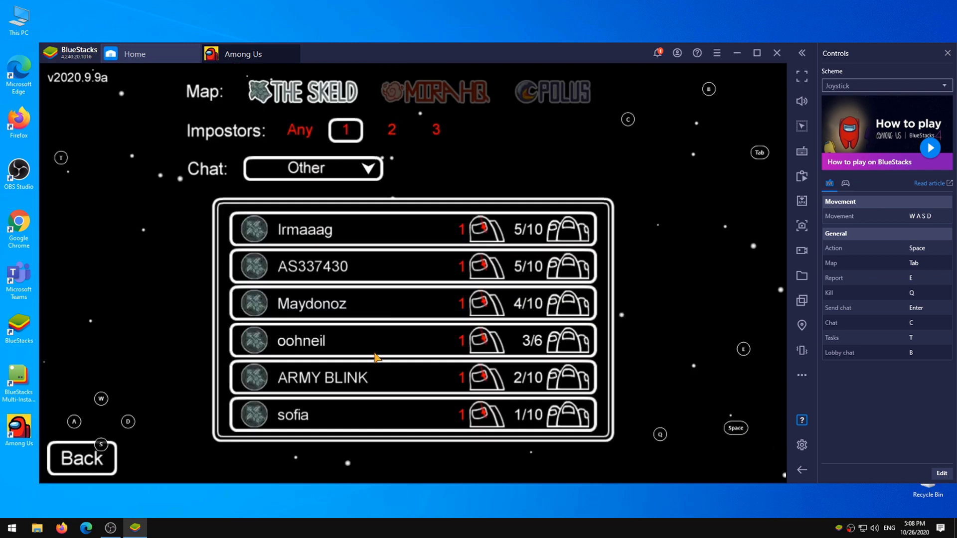
pyautogui.click(375, 374)
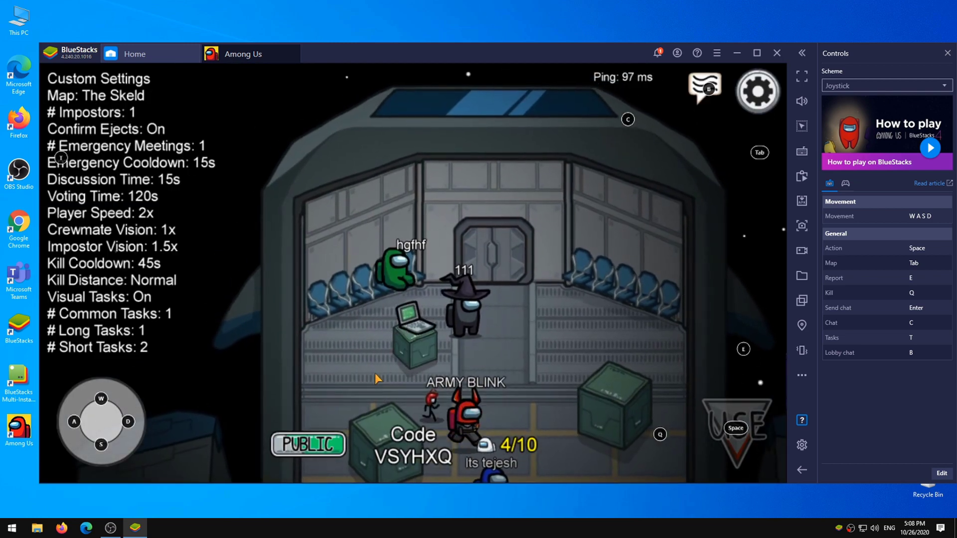
pyautogui.press('d')
pyautogui.press('s')
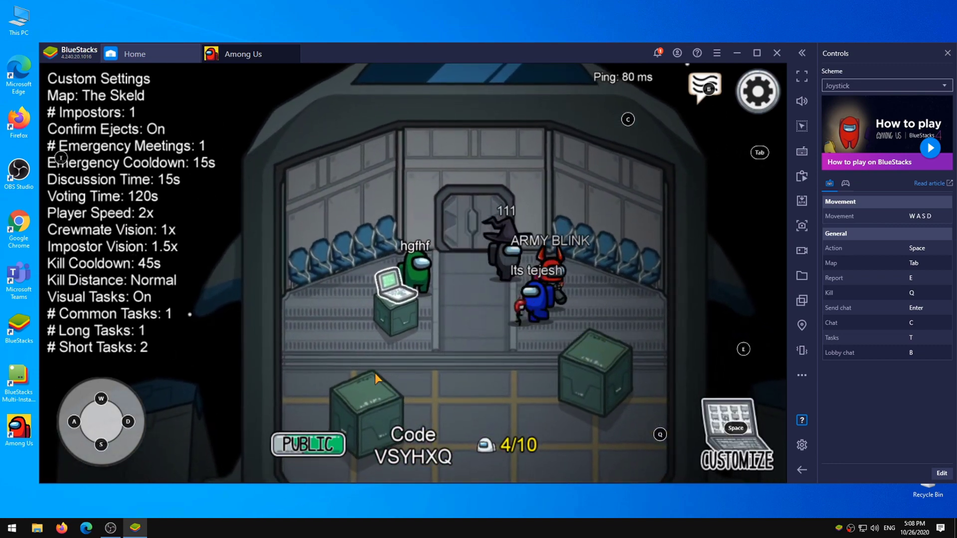